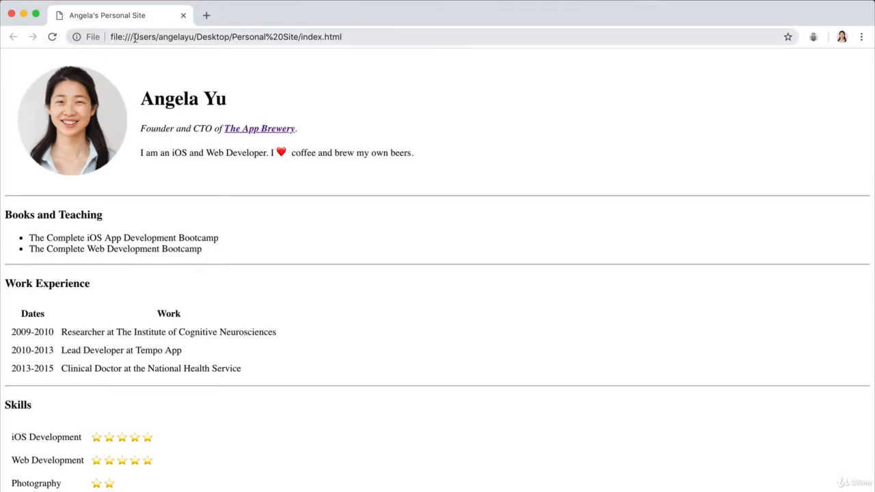
drag(111, 38, 225, 40)
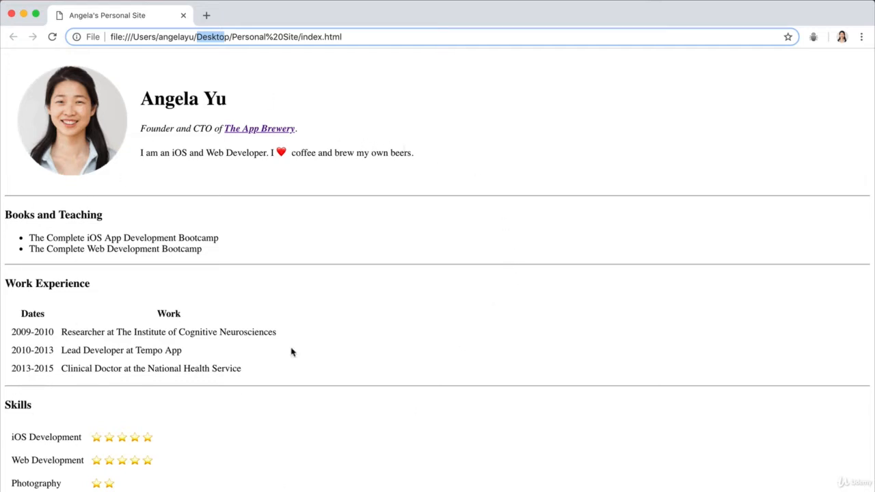
click(425, 276)
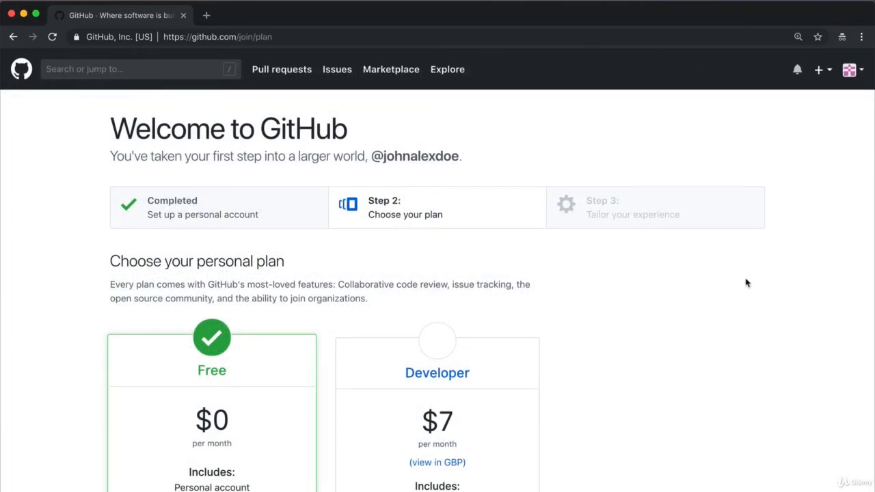
Step: Continue the account sign-up with the Free personal plan and skip the survey that tailors the experience
scroll(744, 284, down, 5)
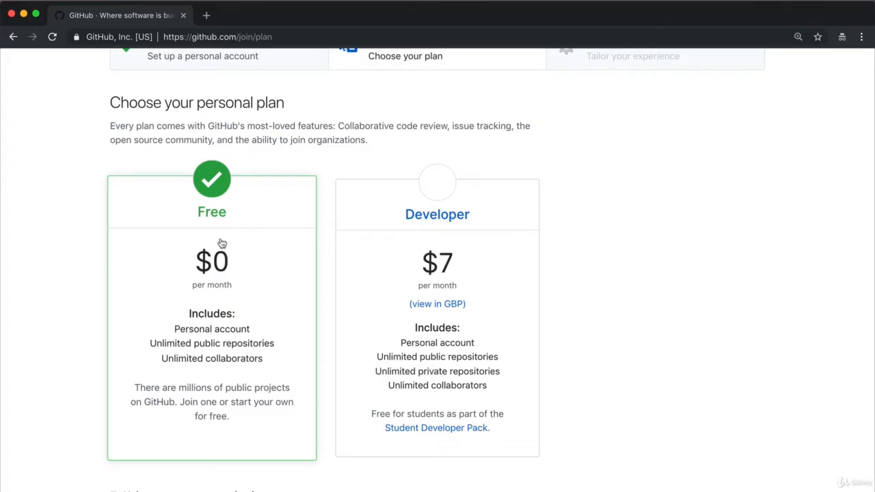
scroll(158, 309, down, 2)
scroll(160, 311, down, 1)
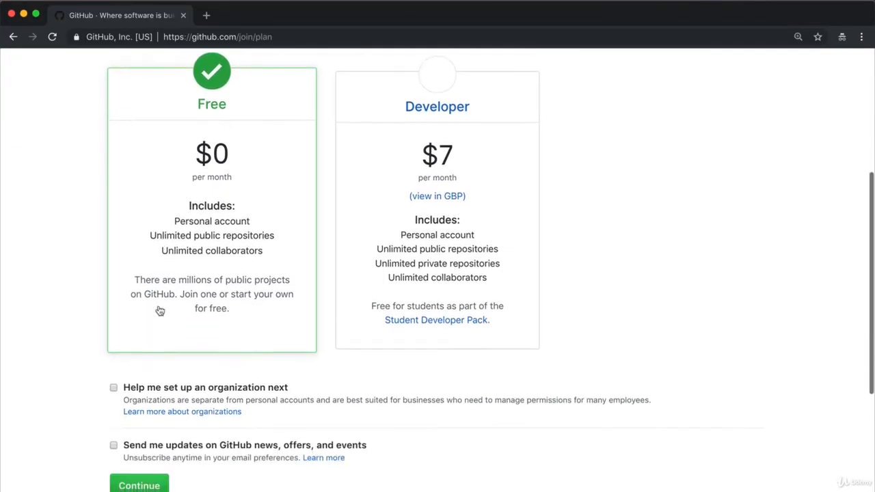
click(139, 486)
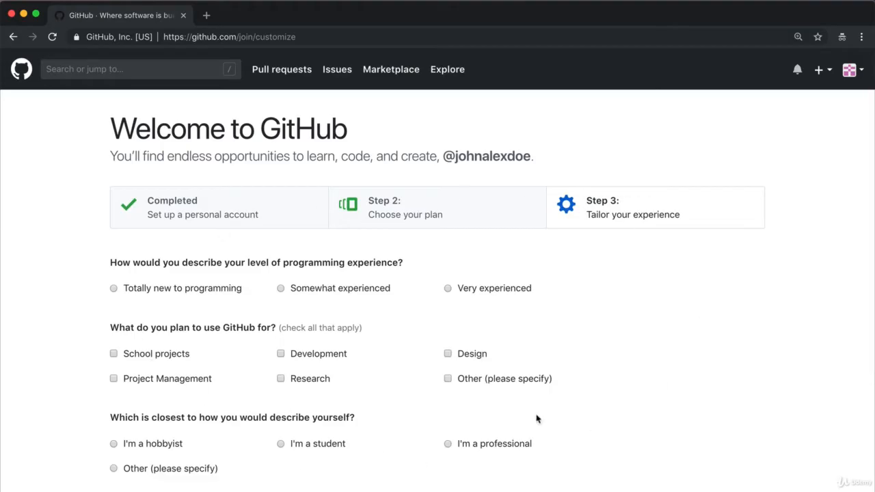
scroll(491, 346, down, 4)
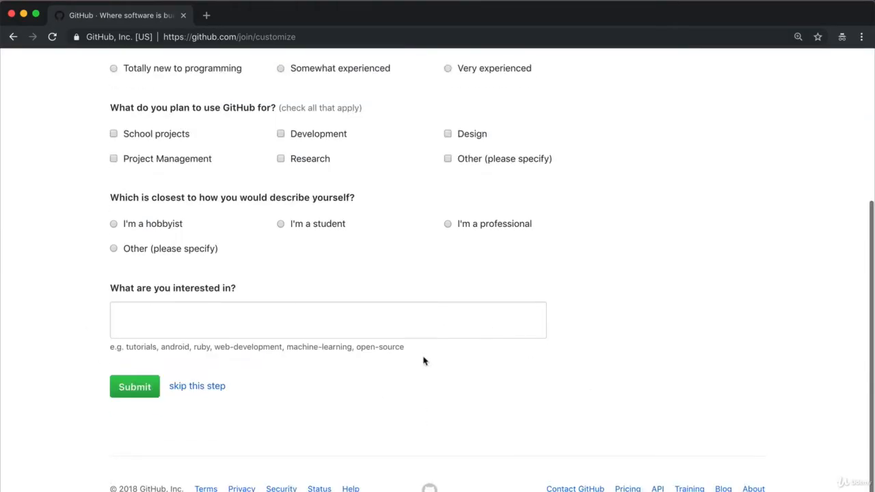
click(197, 387)
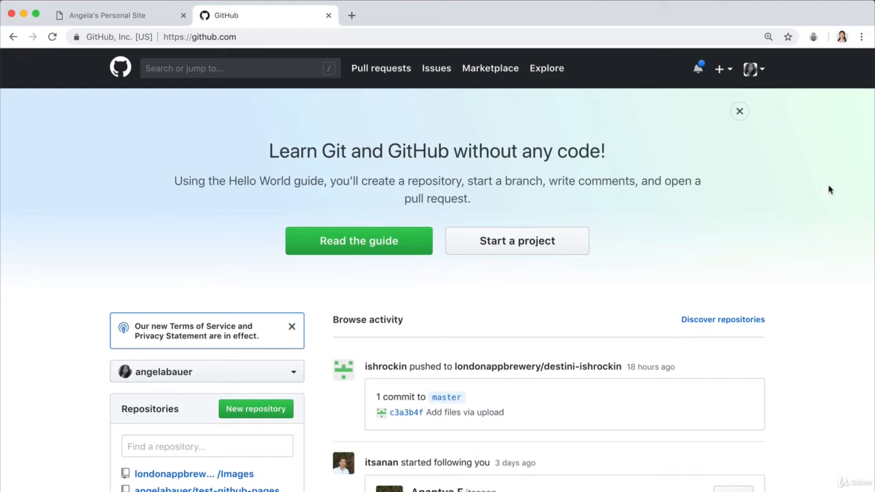
Step: Create a new public repository named cv, initialized with a README
click(720, 71)
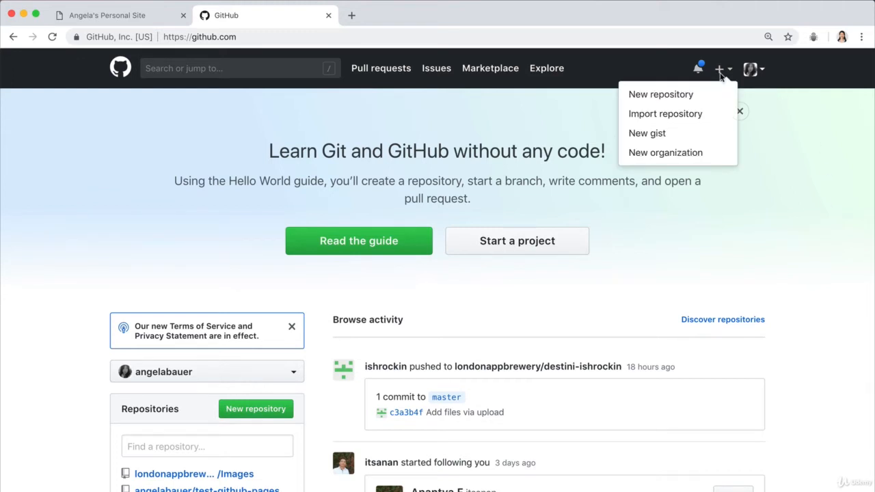
click(719, 72)
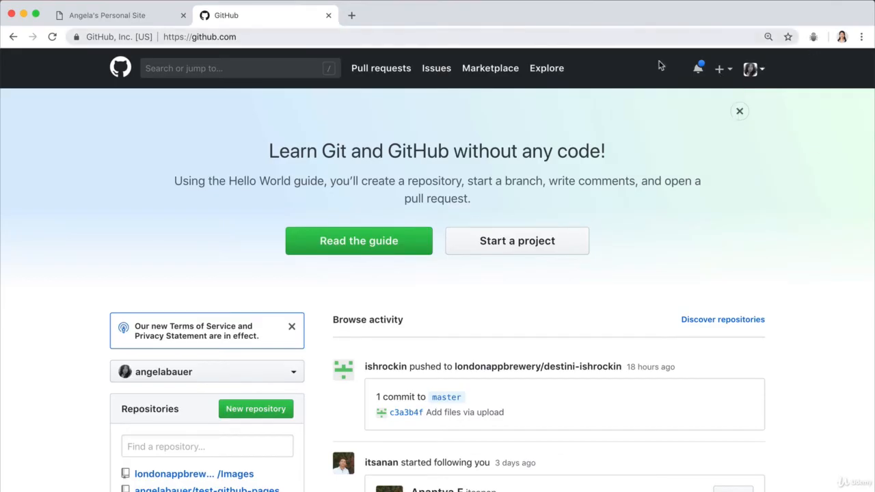
click(727, 71)
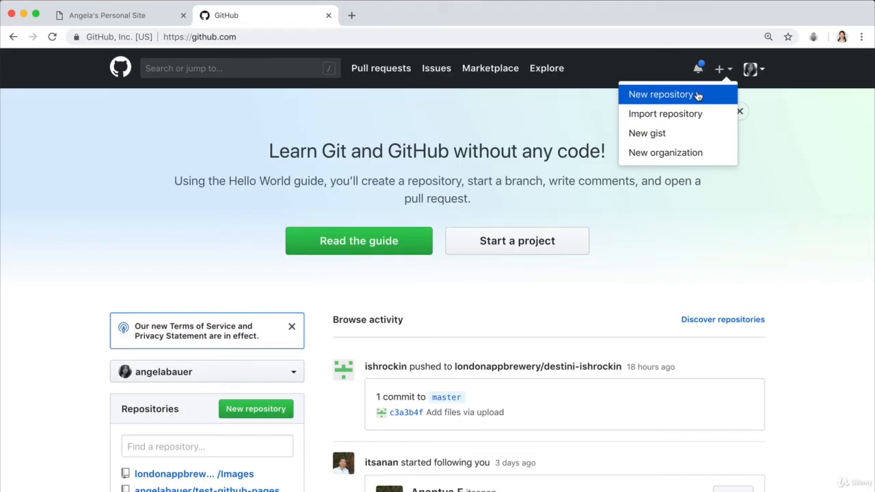
click(697, 95)
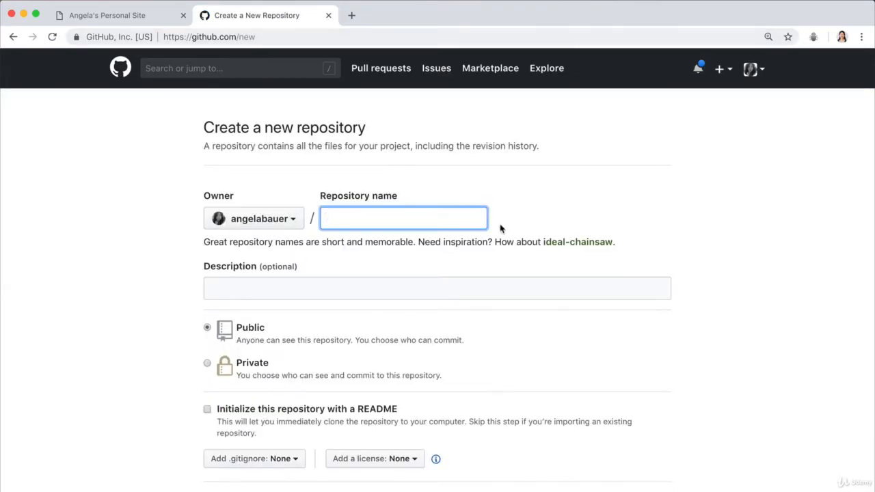
text(cv)
scroll(583, 346, down, 1)
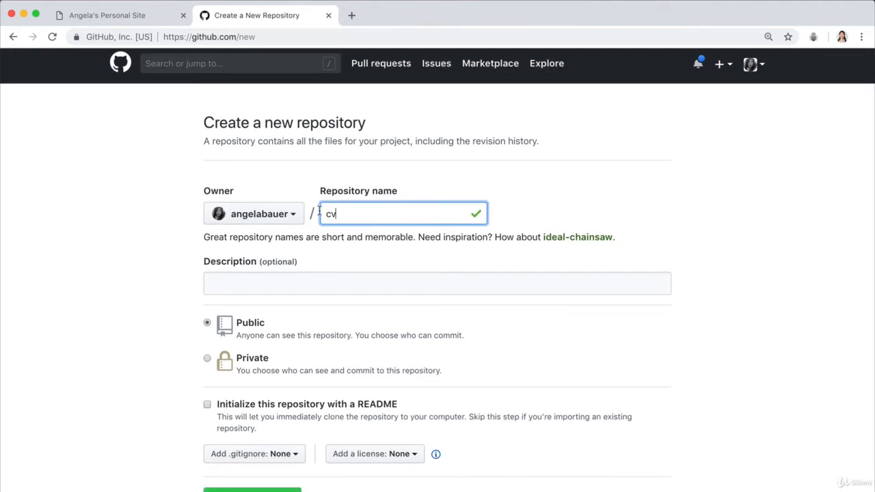
scroll(447, 312, down, 2)
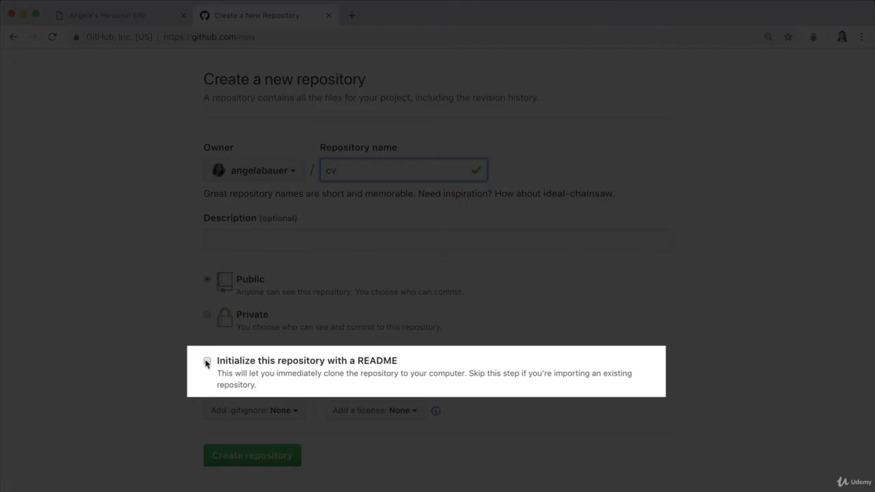
click(207, 361)
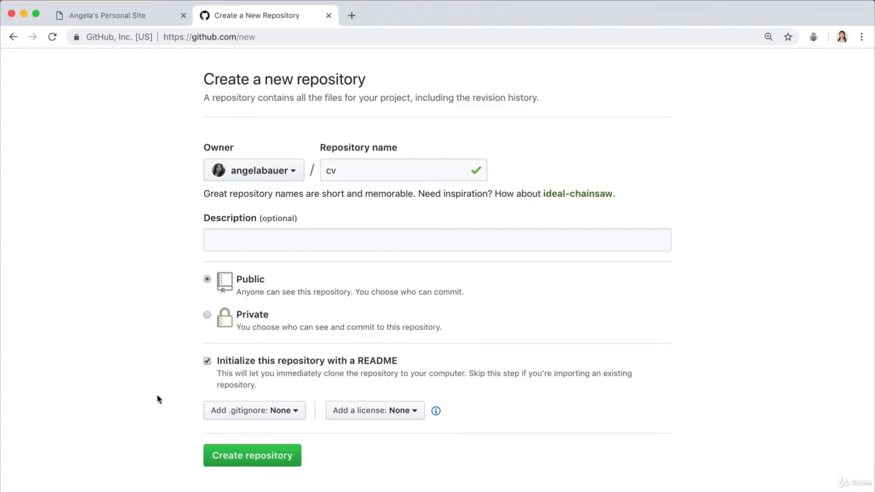
click(273, 464)
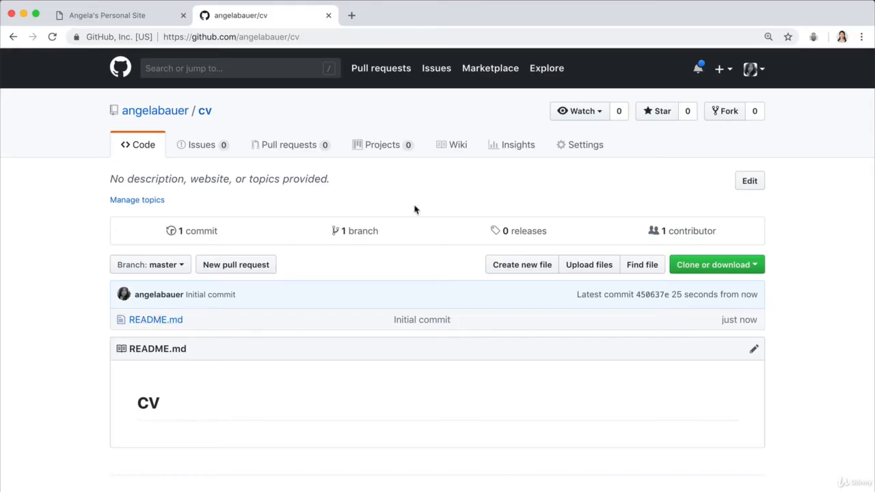
Step: Upload index.html, contact-me.html, hobbies.html and the images folder from the Personal Site folder in Finder to the cv repository
click(615, 266)
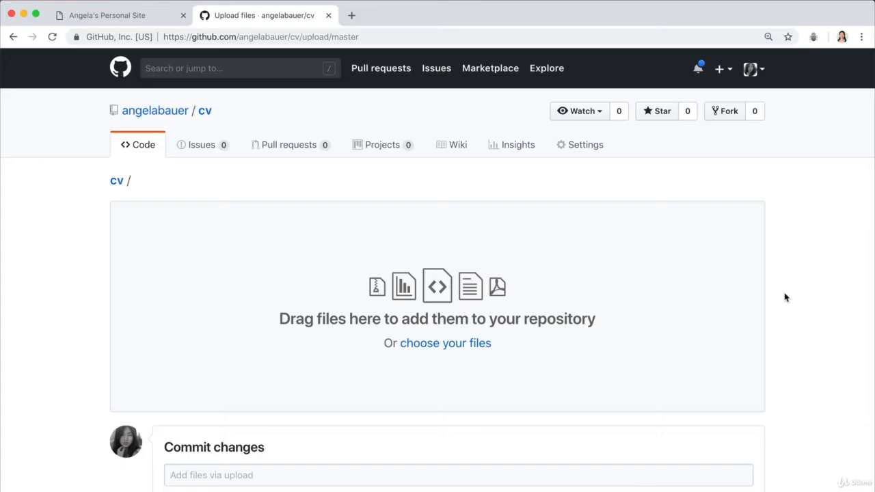
key(super+Tab)
key(super+Tab)
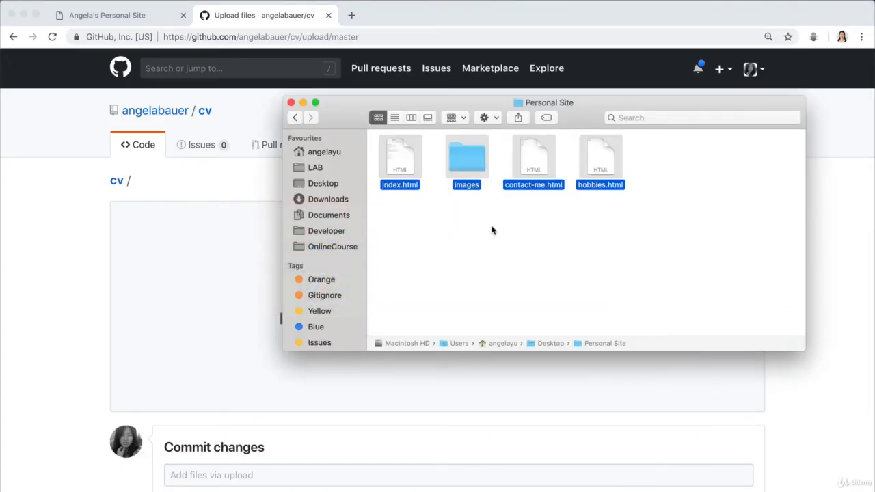
key(super+Up)
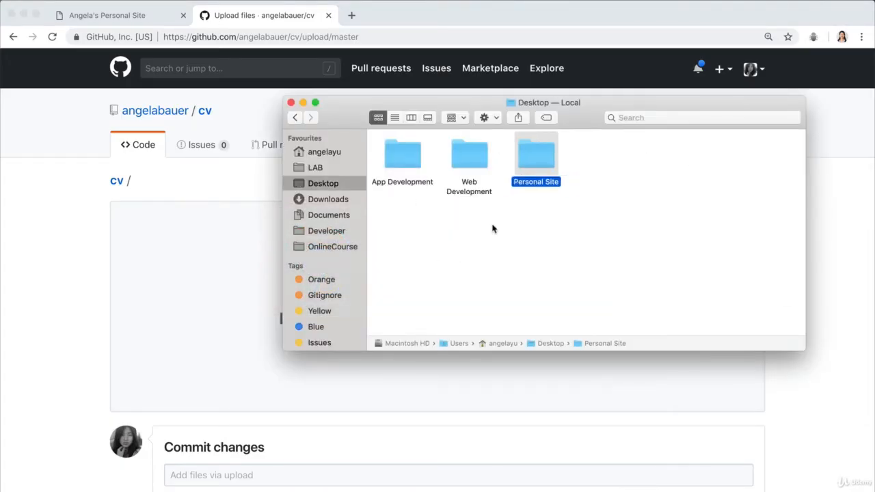
double_click(534, 148)
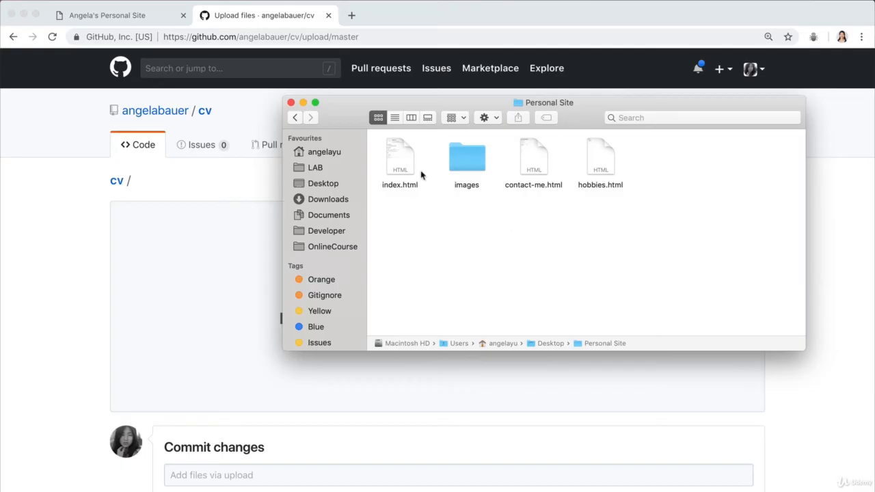
drag(691, 240, 305, 342)
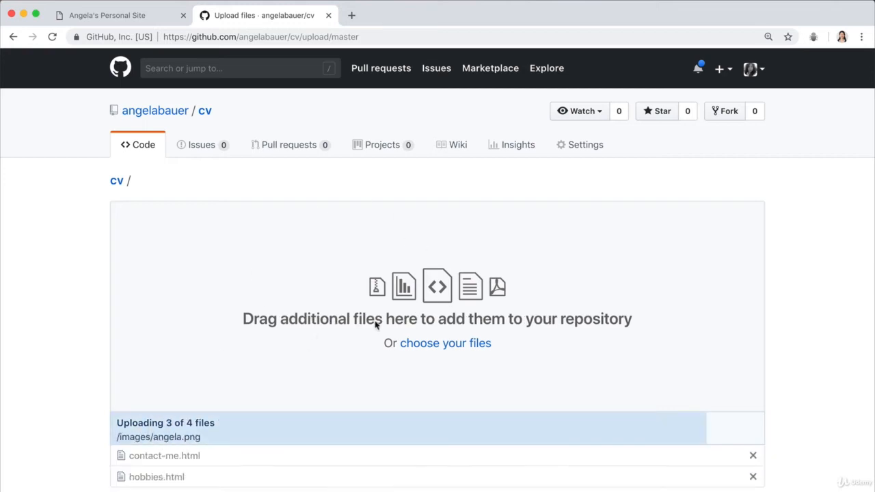
Step: Commit the uploaded files directly to the master branch with the message "Add initial cv website files"
scroll(377, 325, down, 2)
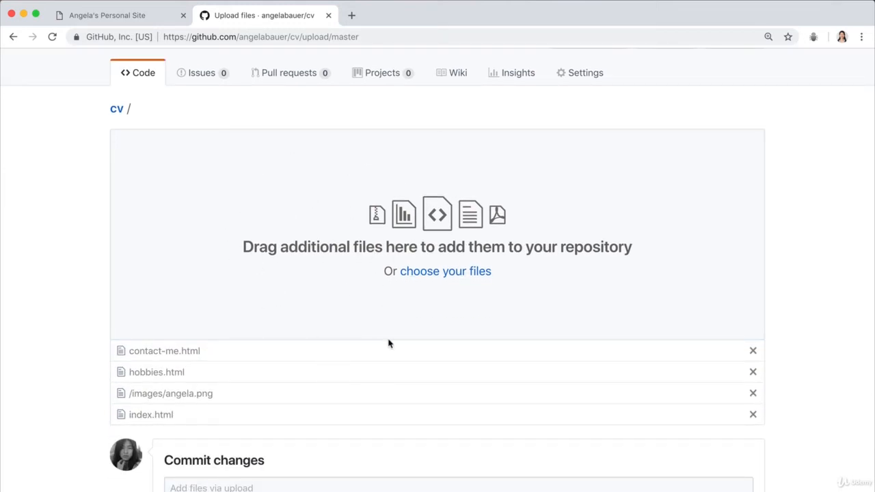
scroll(389, 343, down, 5)
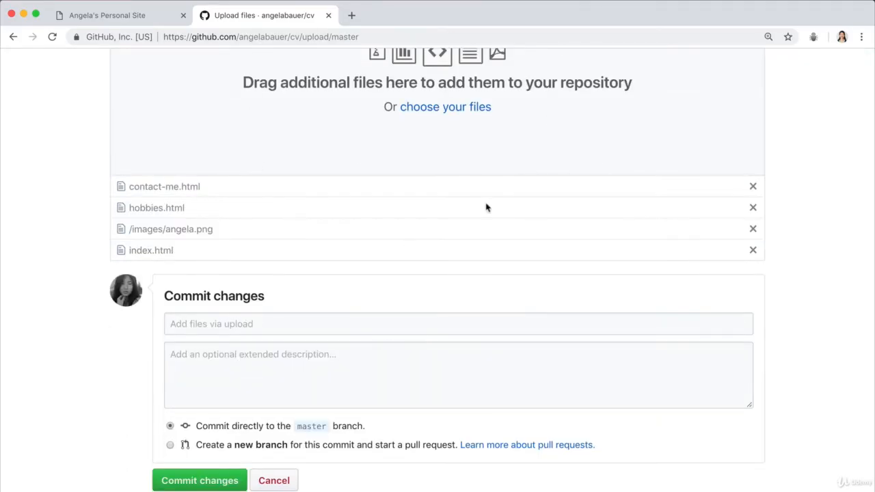
scroll(226, 314, down, 1)
click(297, 302)
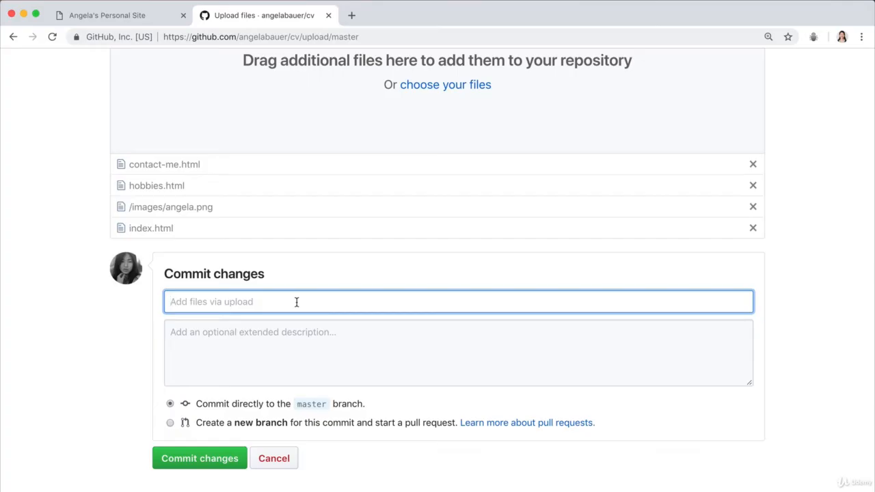
text(Add)
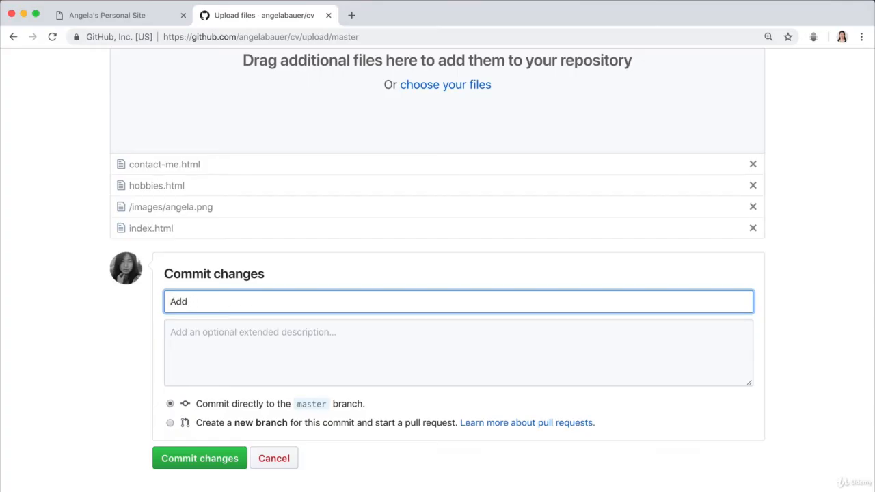
text( initial cv website files)
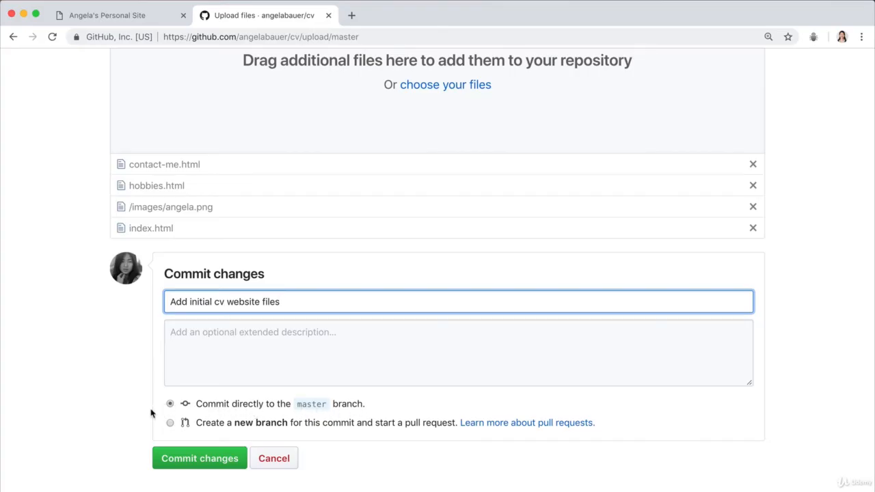
click(200, 458)
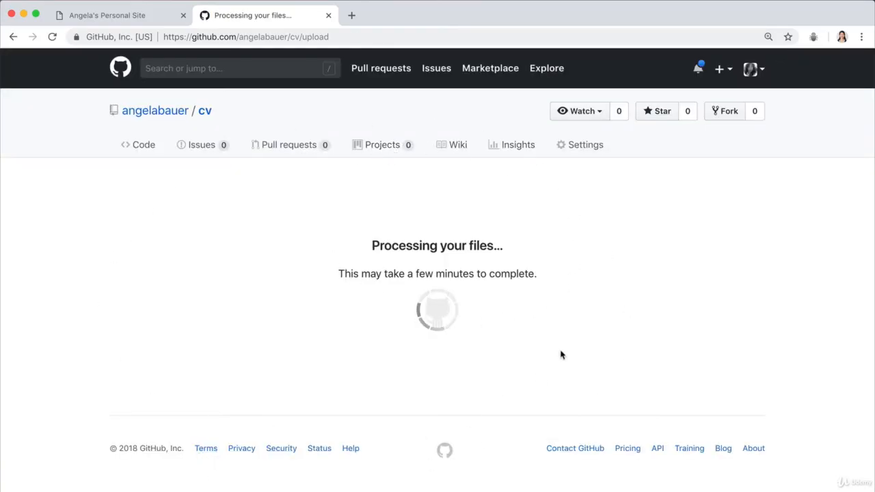
Step: Open the cv repository's settings at the GitHub Pages section and highlight the words "GitHub repository" in its description
scroll(383, 332, down, 1)
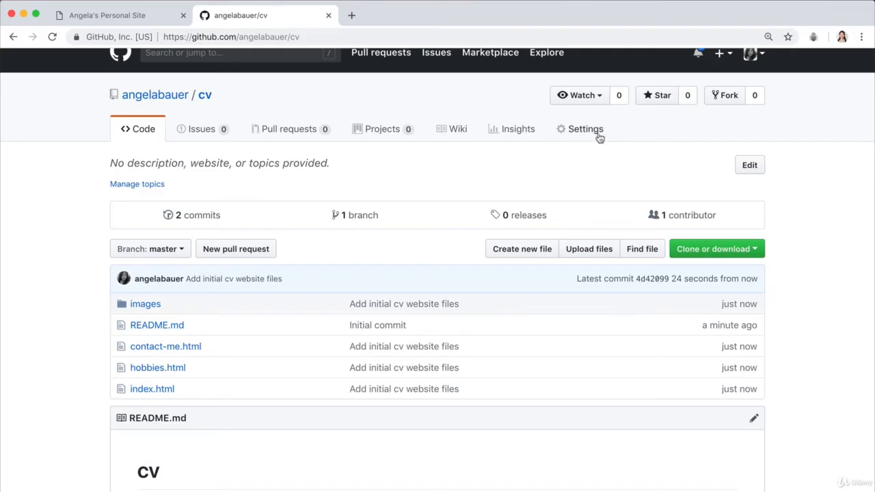
scroll(592, 137, up, 1)
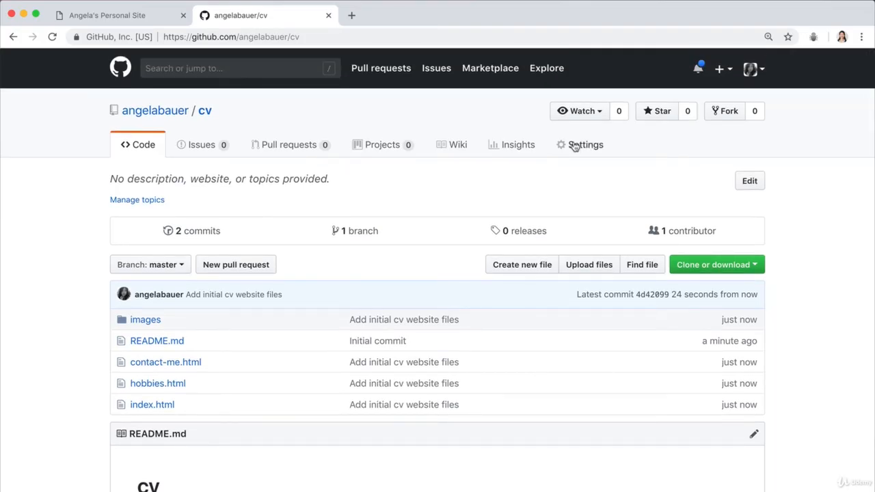
click(576, 146)
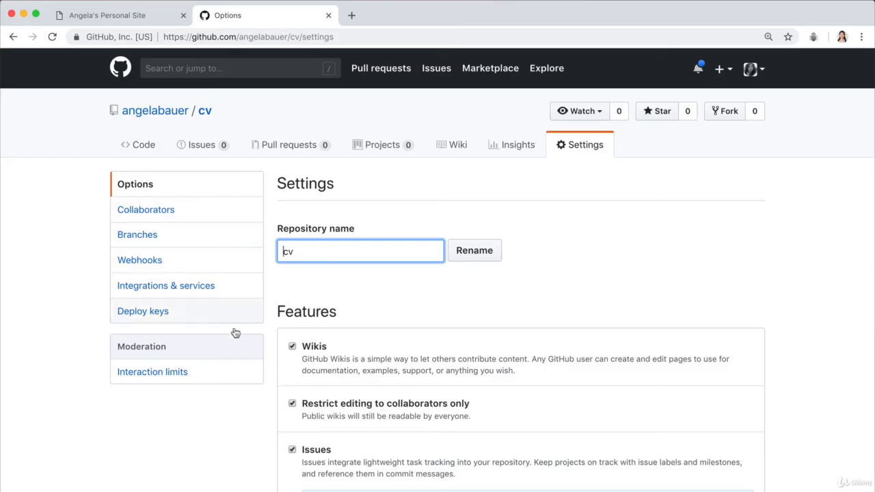
scroll(456, 354, down, 3)
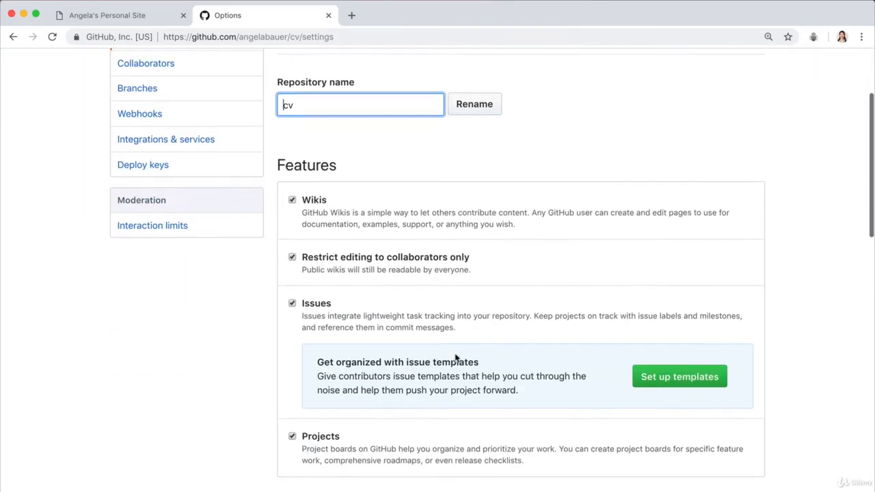
scroll(456, 358, down, 5)
scroll(455, 358, down, 6)
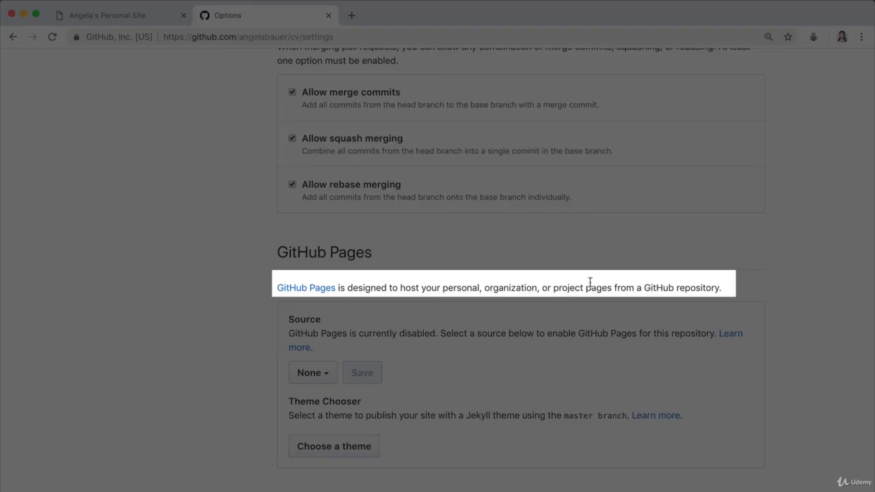
drag(645, 287, 729, 287)
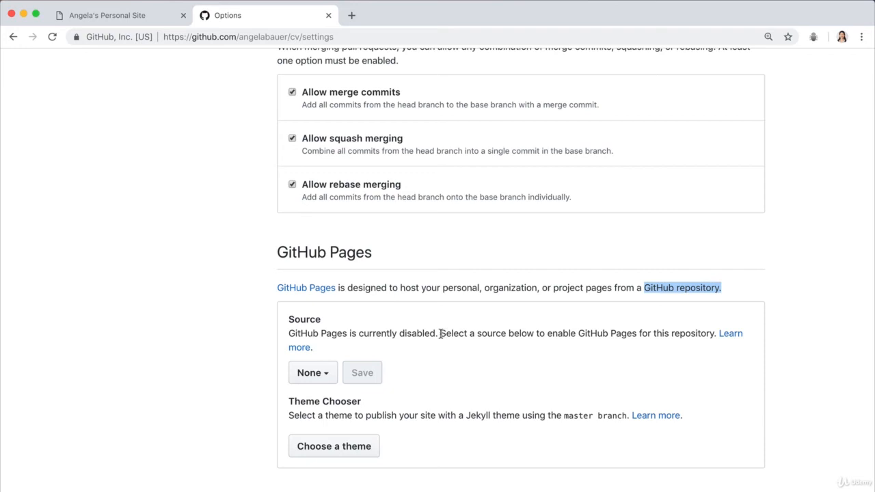
Step: Set the GitHub Pages source to the master branch and save the setting
click(323, 376)
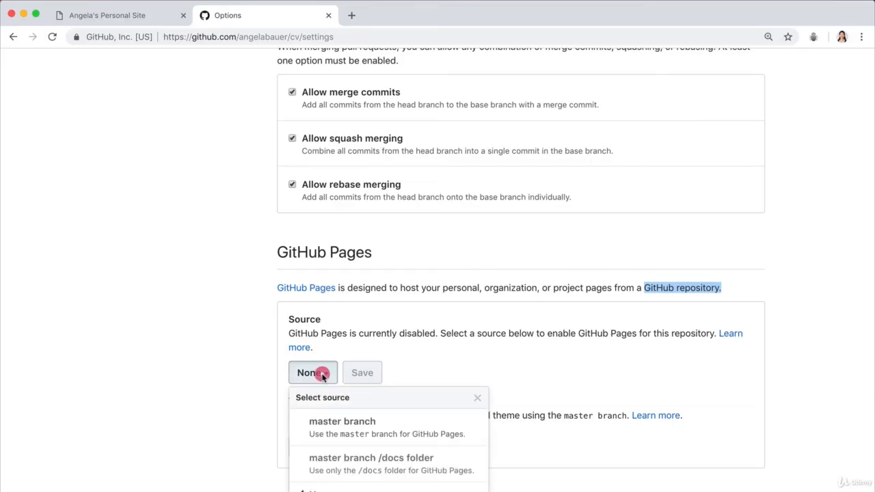
scroll(321, 372, down, 1)
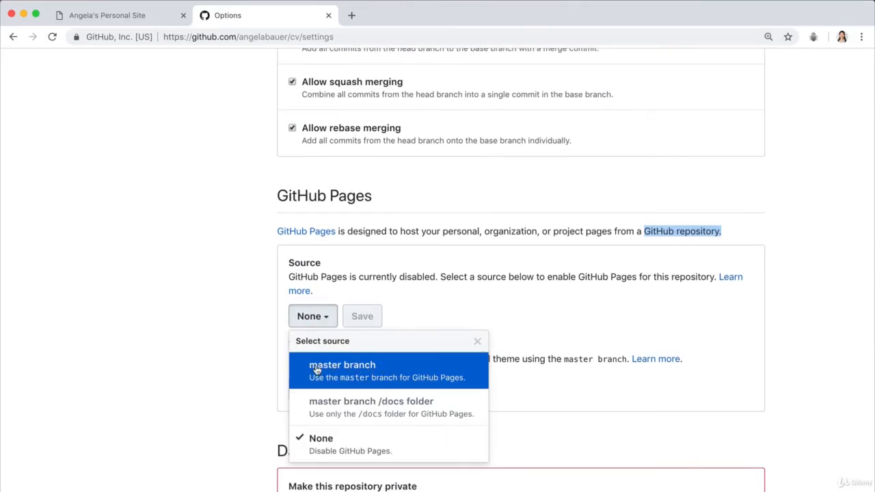
click(406, 373)
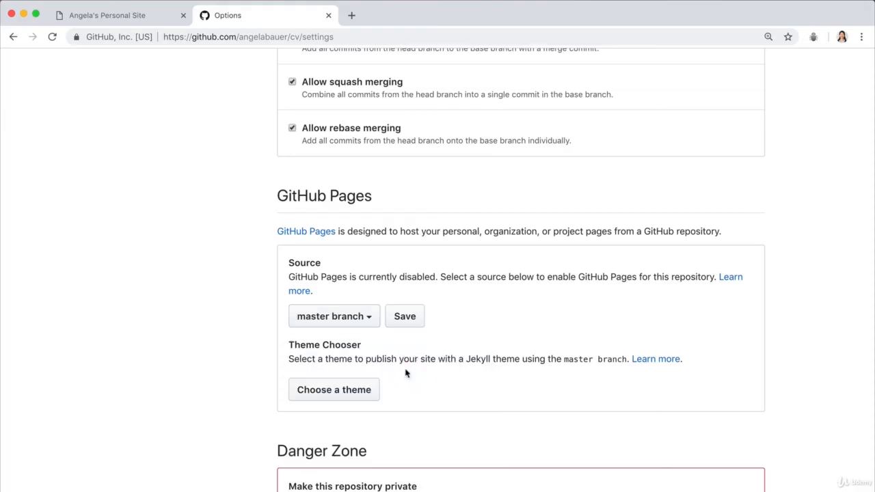
click(405, 316)
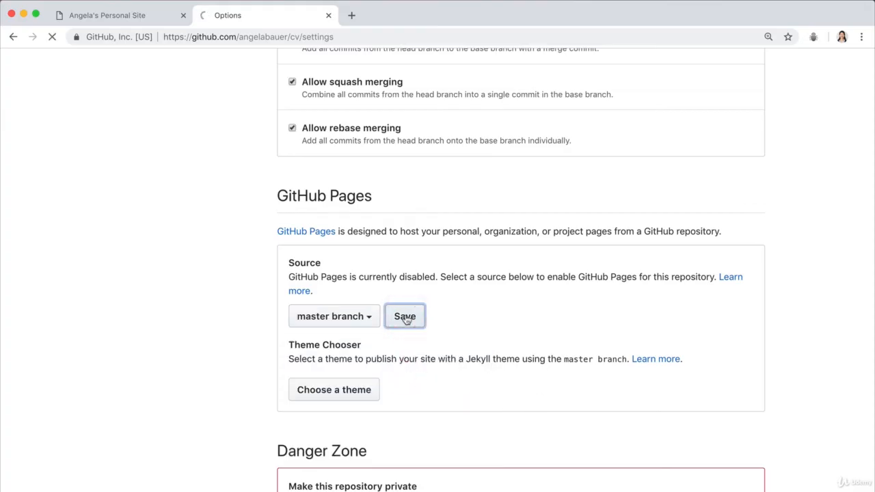
Step: Check the GitHub Pages publishing status, reload the repository settings page and open the published cv site from its link
scroll(516, 377, down, 10)
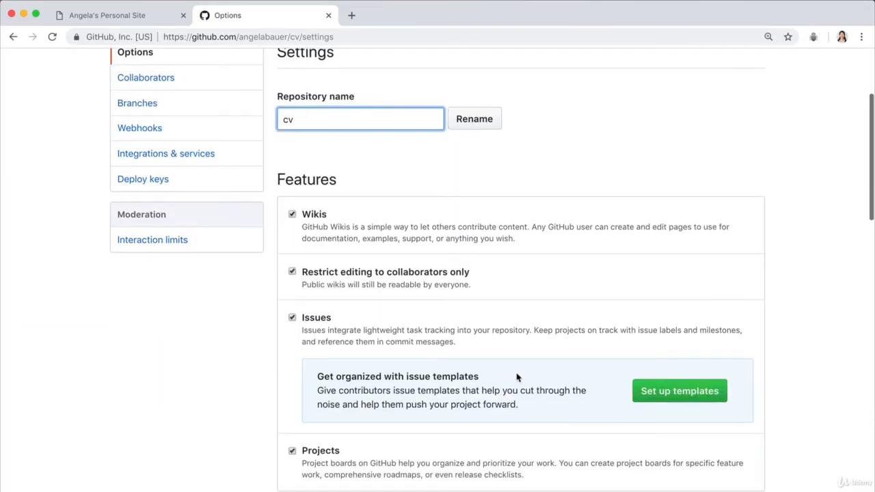
scroll(517, 377, down, 5)
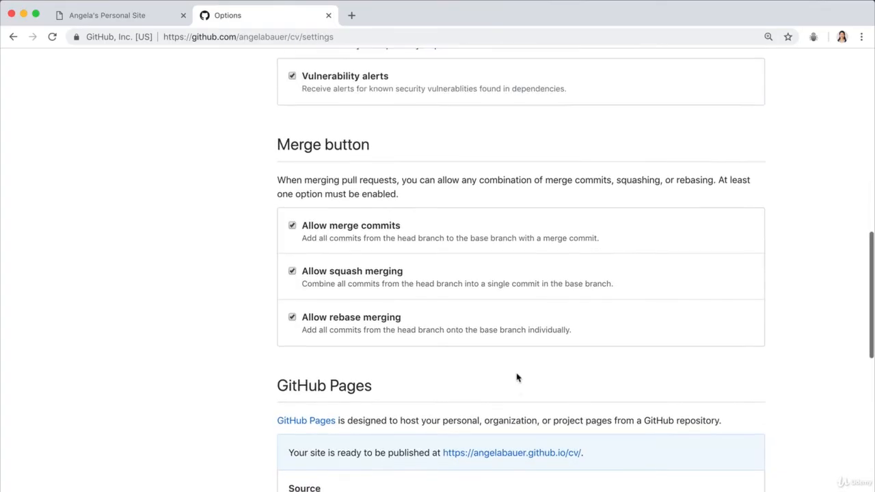
scroll(517, 377, down, 1)
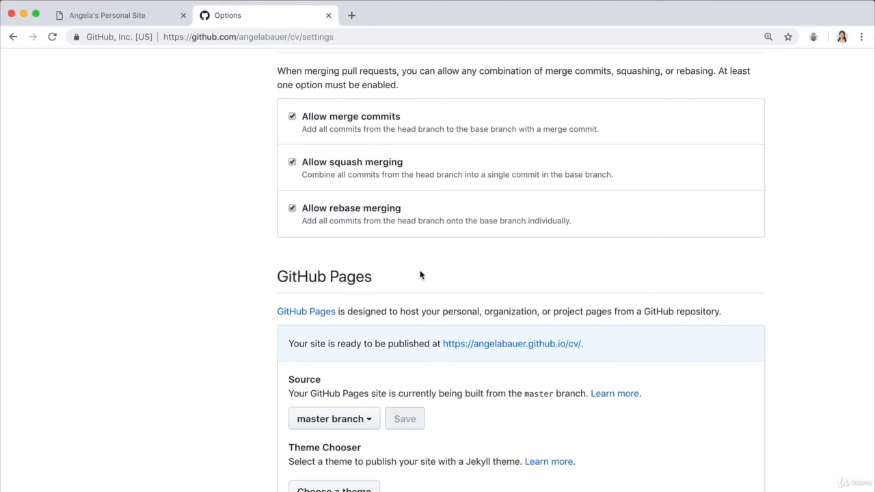
scroll(547, 333, down, 1)
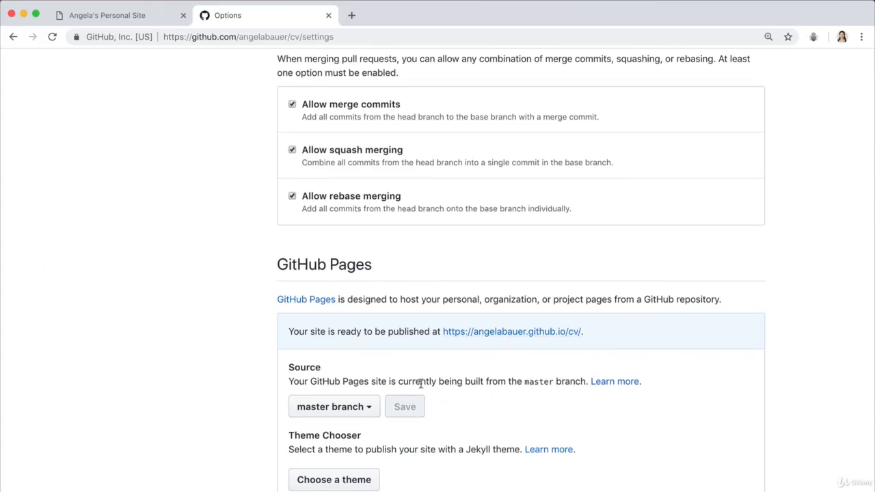
click(51, 37)
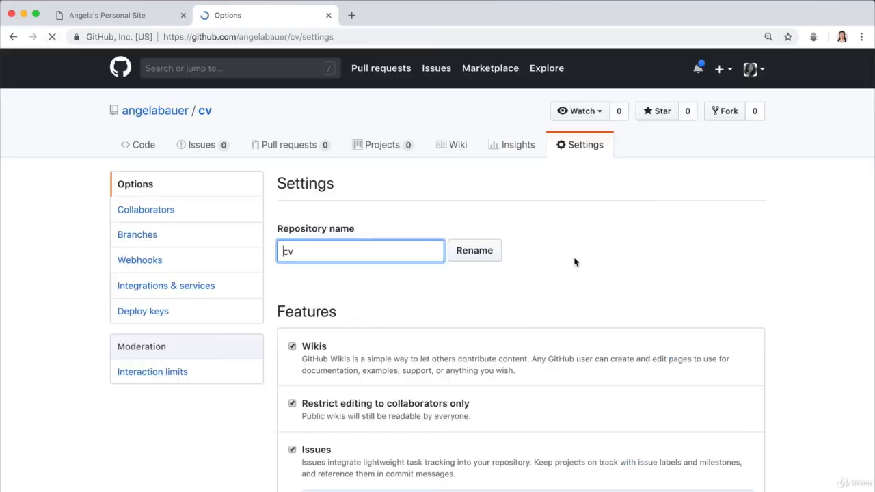
scroll(566, 263, up, 2)
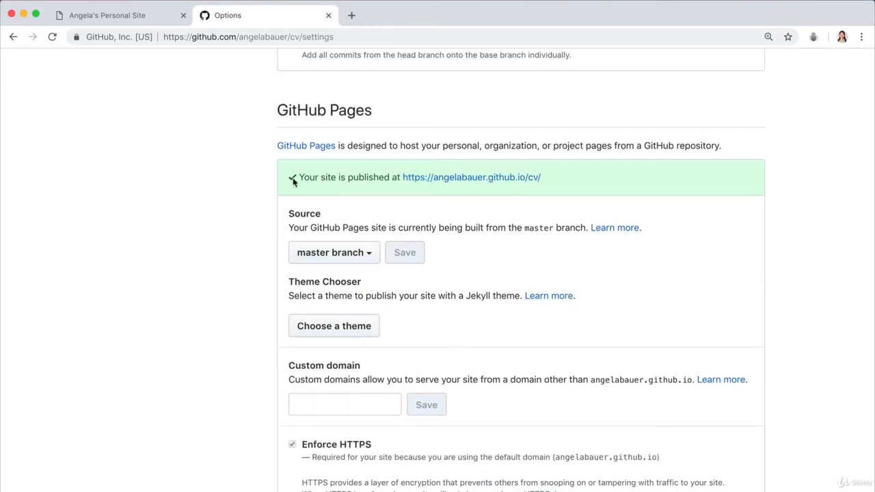
click(481, 182)
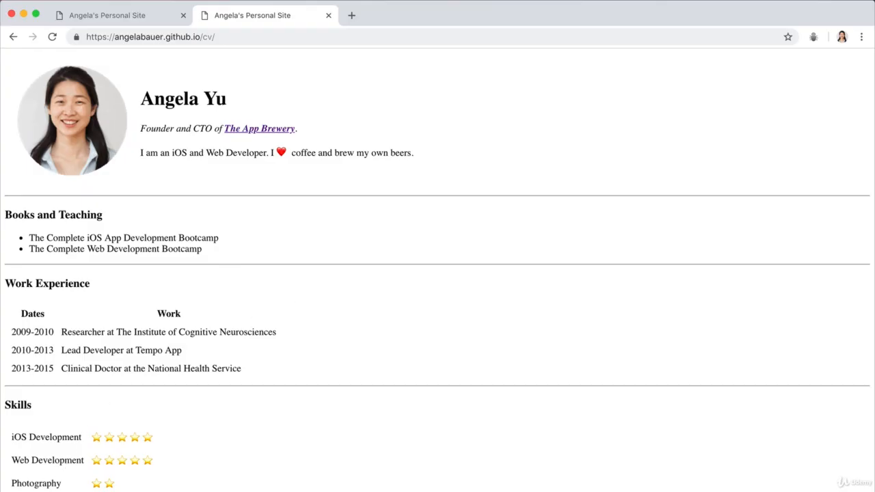
Step: Test the live site's hobbies and contact pages, returning to the home page after each, and highlight the site's web address
click(28, 491)
click(12, 36)
click(76, 490)
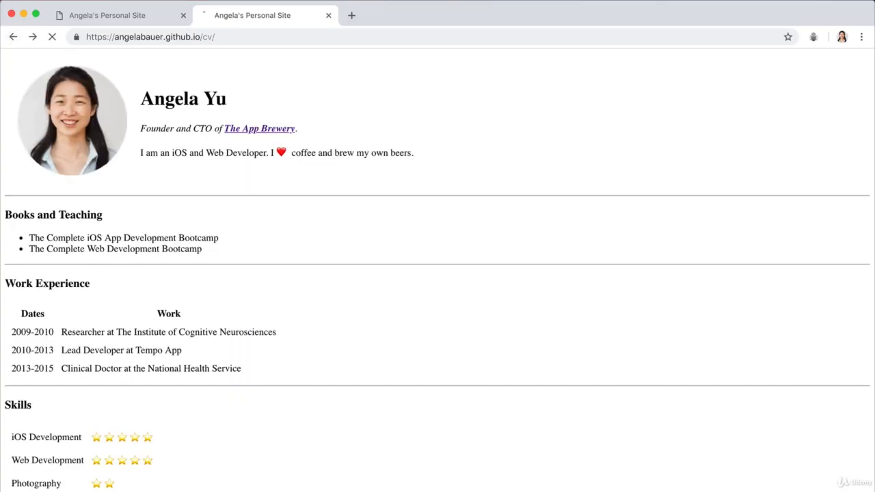
click(13, 36)
click(291, 32)
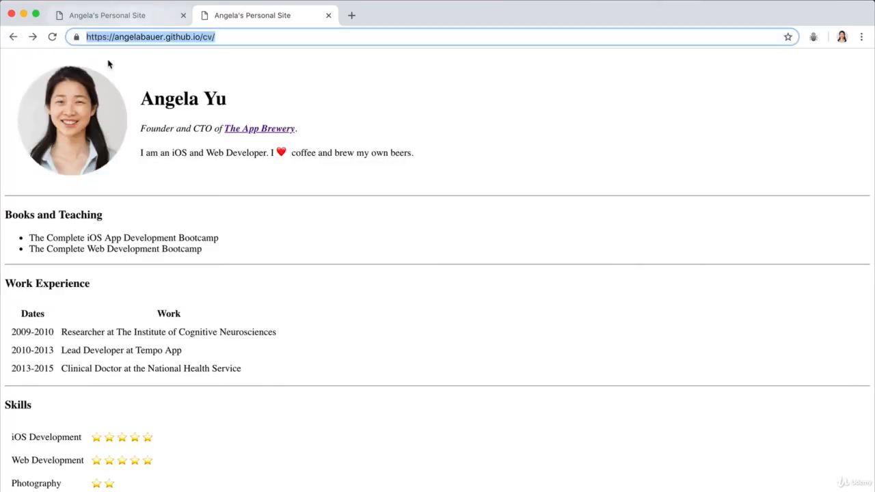
click(333, 81)
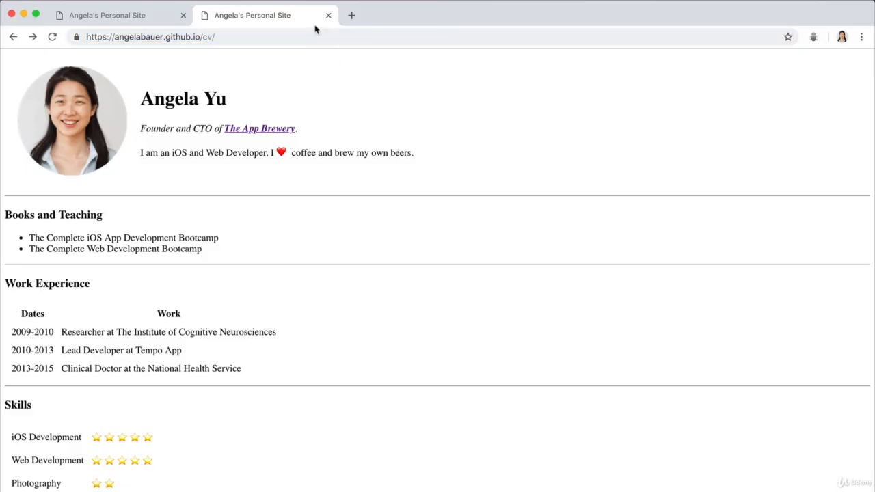